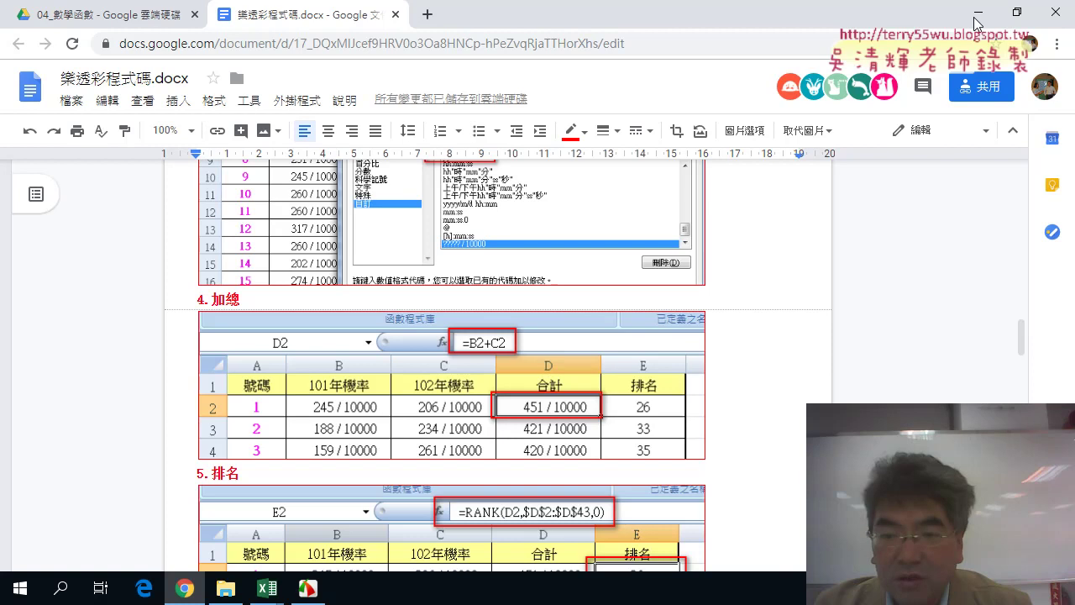
# - Return to the workbook, switch to the 統計分析 sheet and select cell E2
pyautogui.click(976, 17)
pyautogui.click(190, 544)
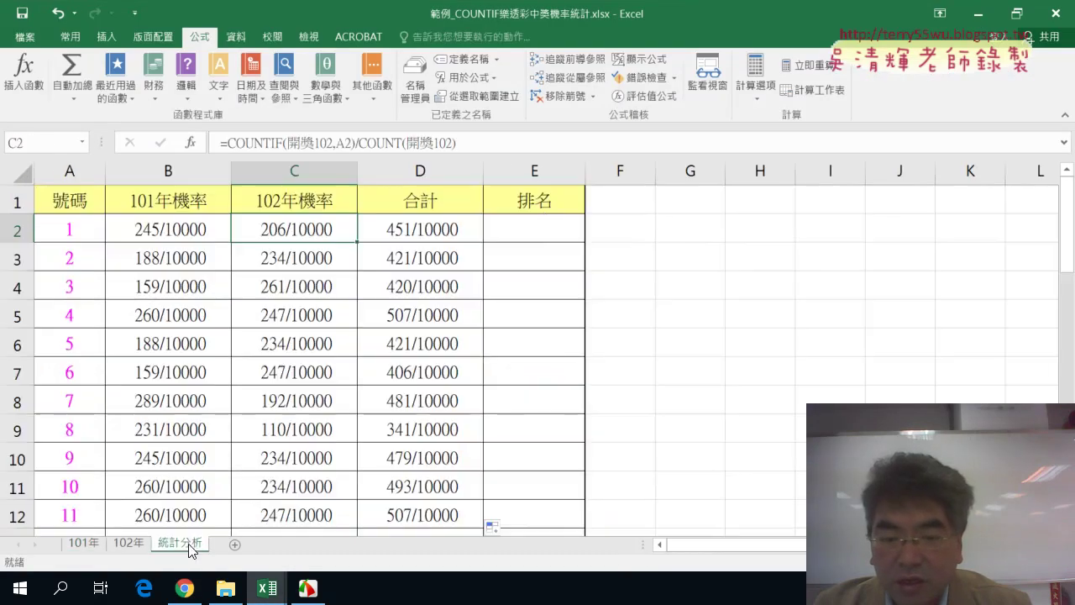
pyautogui.click(544, 227)
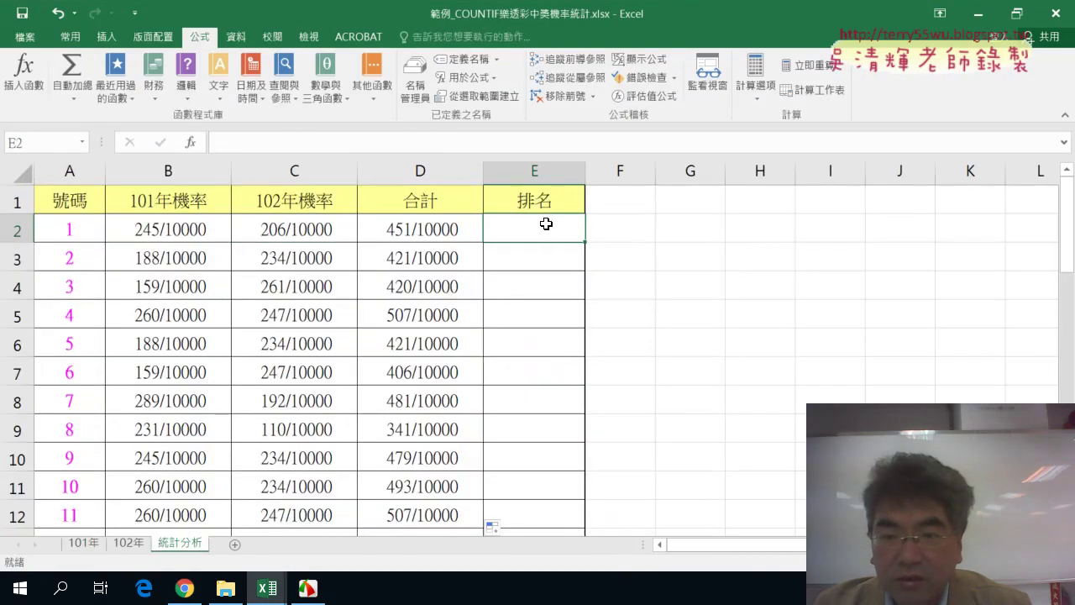
# - Insert a function in E2, filtering the category to 統計 and choosing RANK.EQ
pyautogui.click(192, 142)
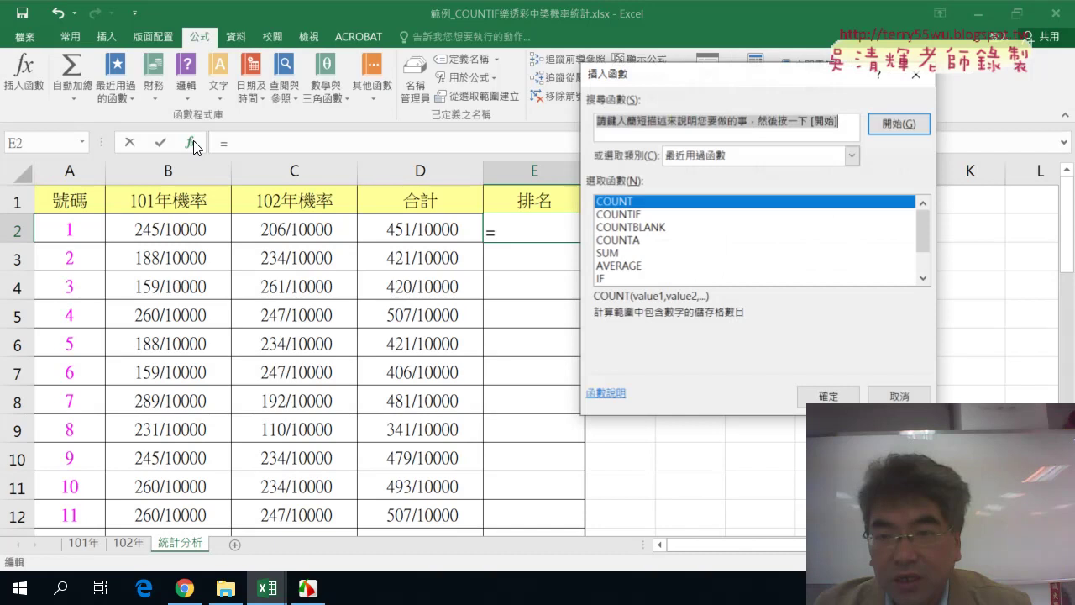
pyautogui.click(709, 155)
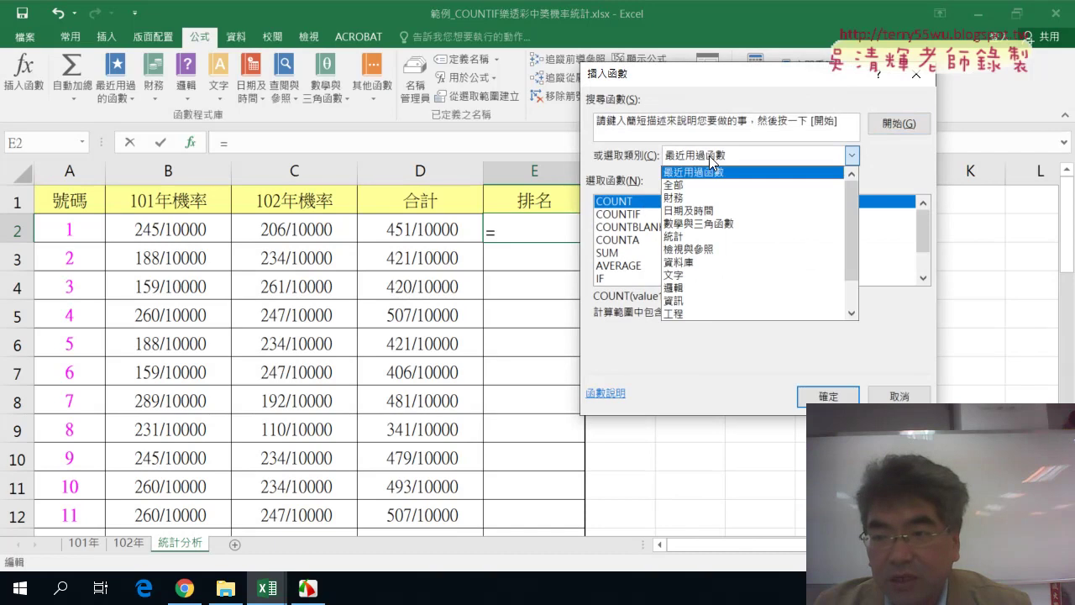
pyautogui.click(716, 238)
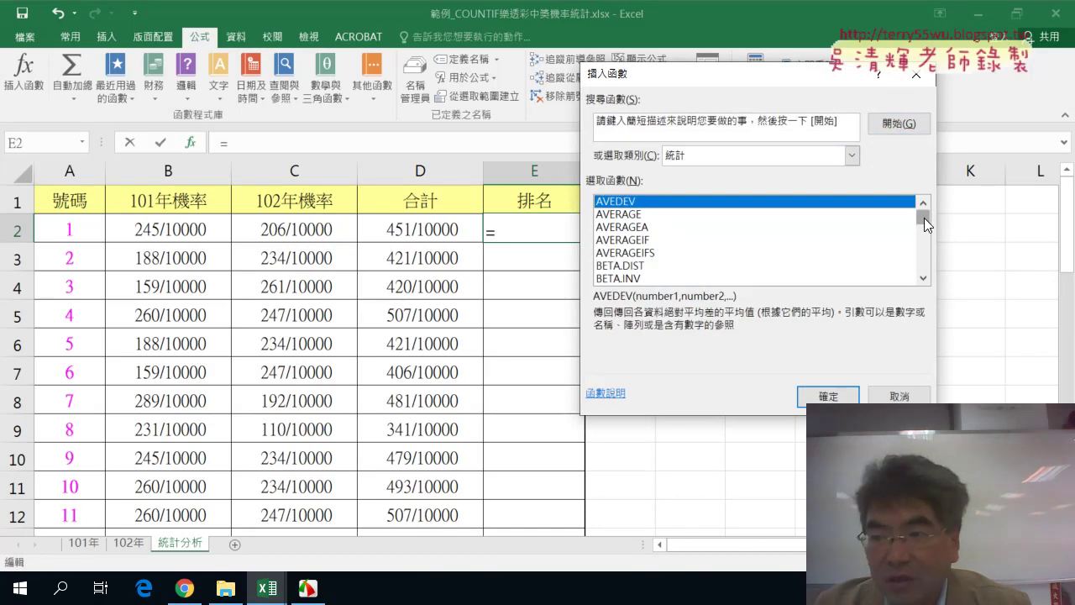
pyautogui.scroll(-2, 924, 218)
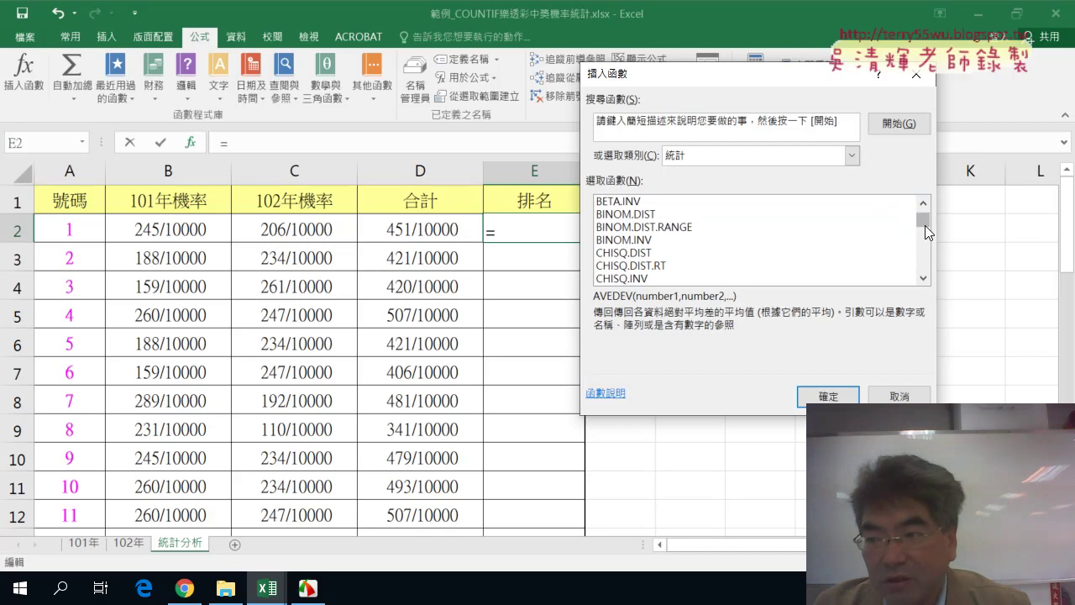
pyautogui.moveTo(925, 226); pyautogui.dragTo(924, 252)
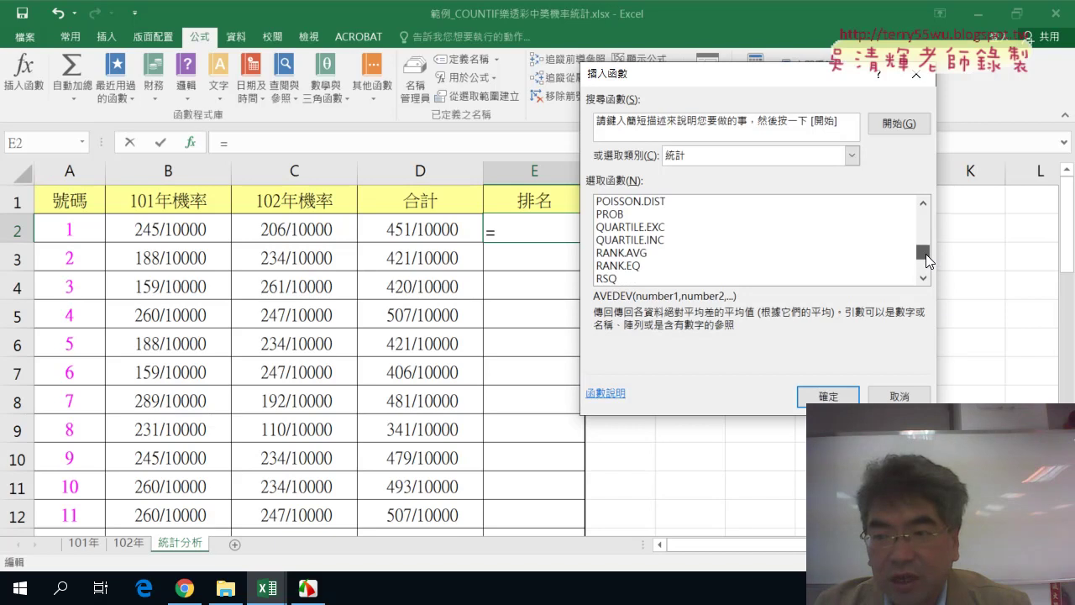
pyautogui.click(629, 267)
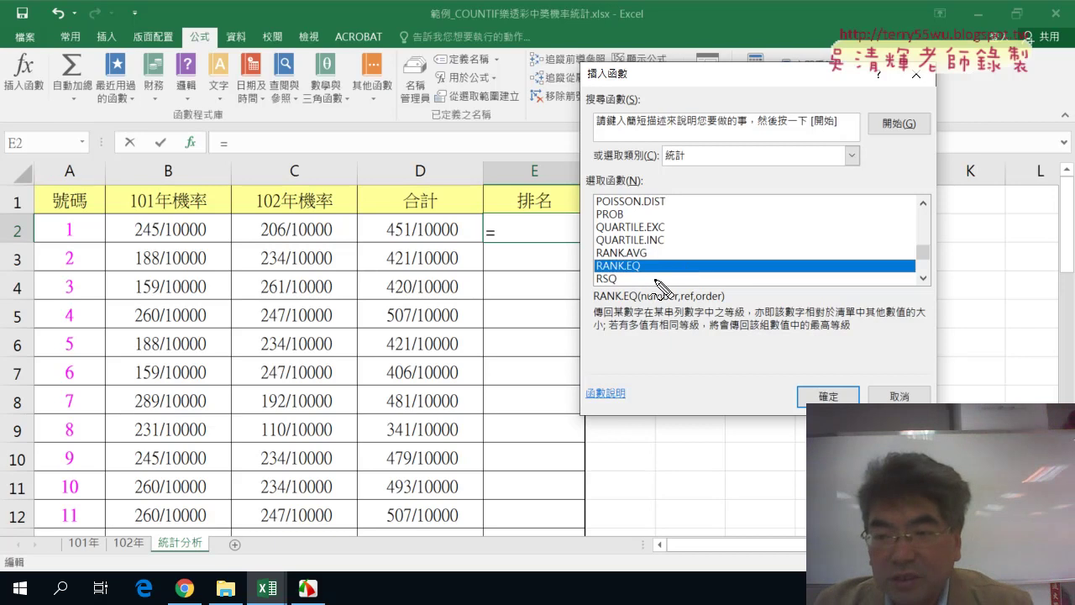
# - Annotate RANK.EQ's number argument, the D2 total and column D as the ranking range
pyautogui.moveTo(643, 275); pyautogui.dragTo(664, 279)
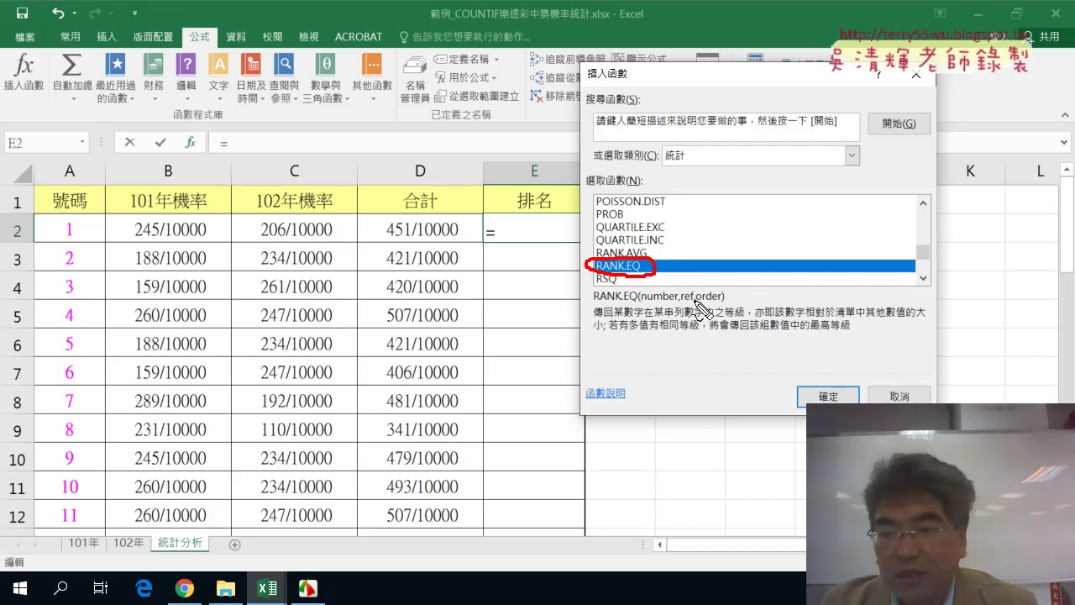
pyautogui.moveTo(649, 302); pyautogui.dragTo(670, 300)
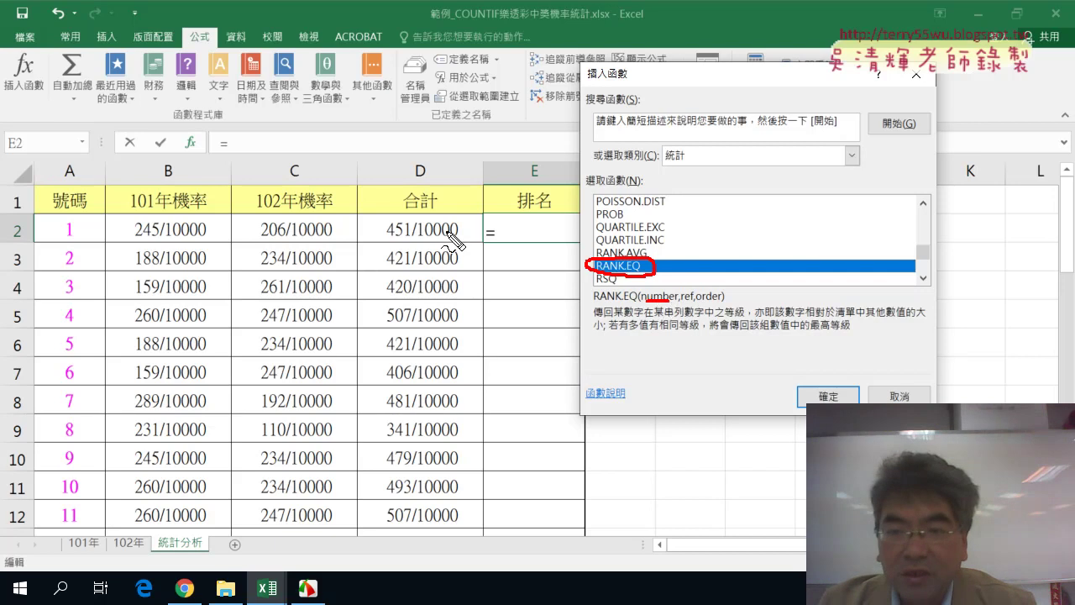
pyautogui.moveTo(457, 241); pyautogui.dragTo(460, 238)
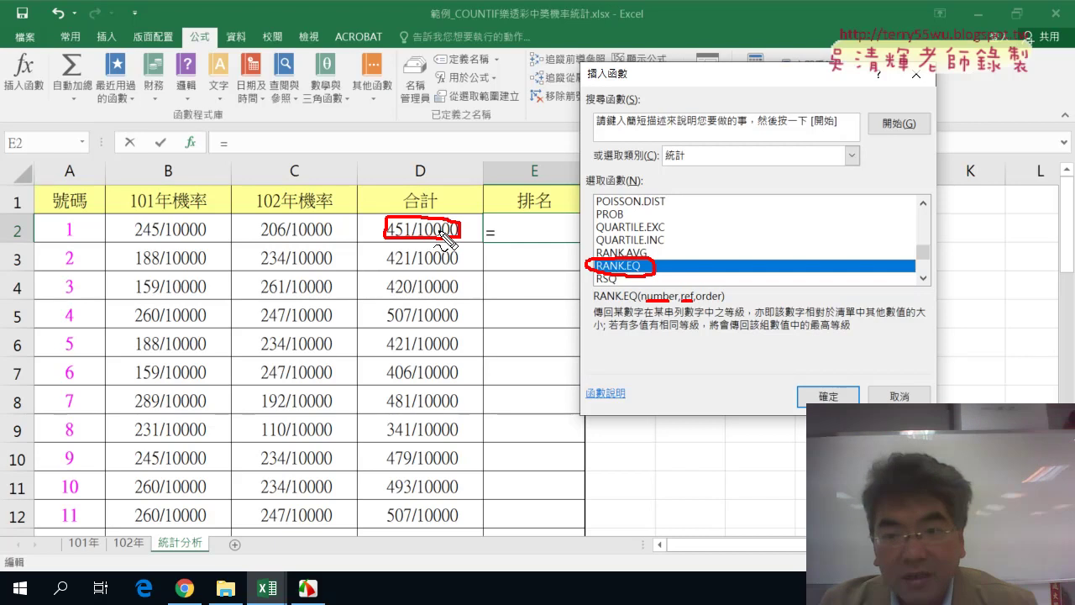
pyautogui.moveTo(357, 220); pyautogui.dragTo(356, 436)
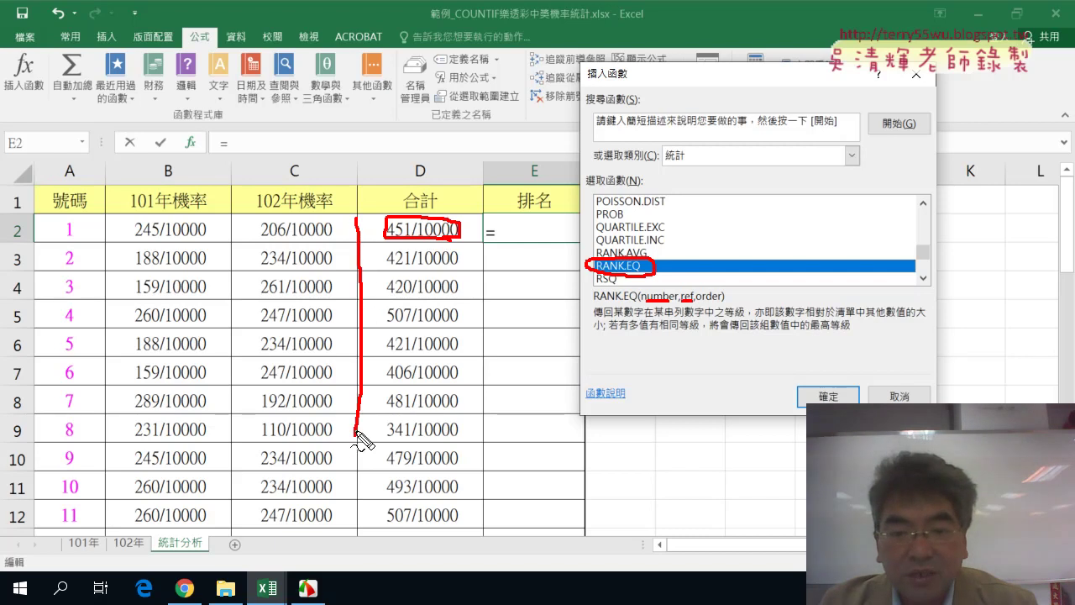
pyautogui.moveTo(345, 208)
pyautogui.mouseDown()
pyautogui.moveTo(457, 205)
pyautogui.moveTo(476, 476)
pyautogui.mouseUp()
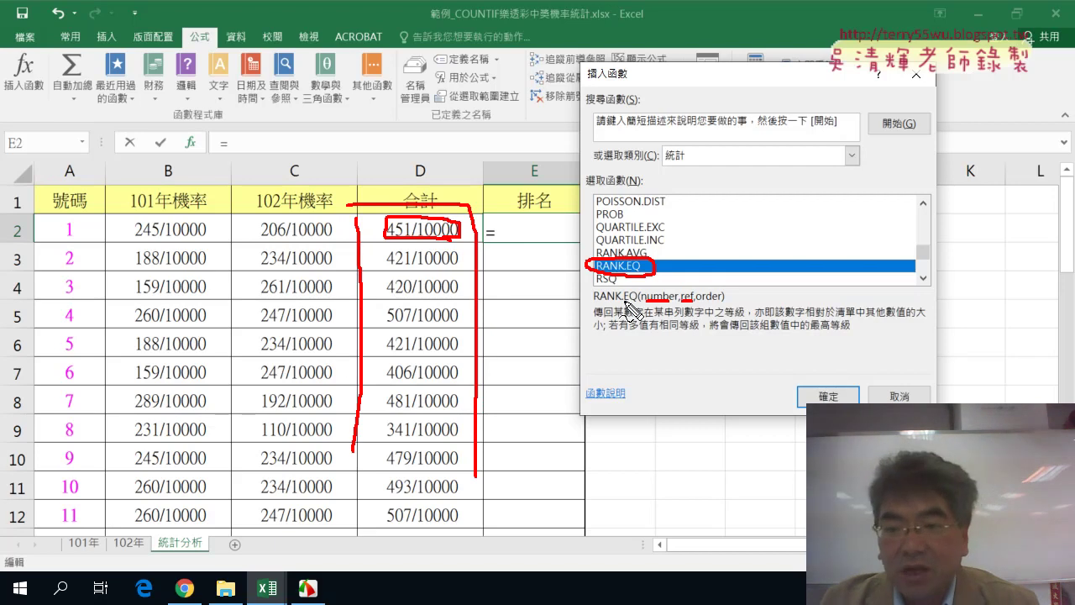
pyautogui.moveTo(612, 299)
pyautogui.mouseDown()
pyautogui.moveTo(626, 299)
pyautogui.moveTo(594, 300)
pyautogui.mouseUp()
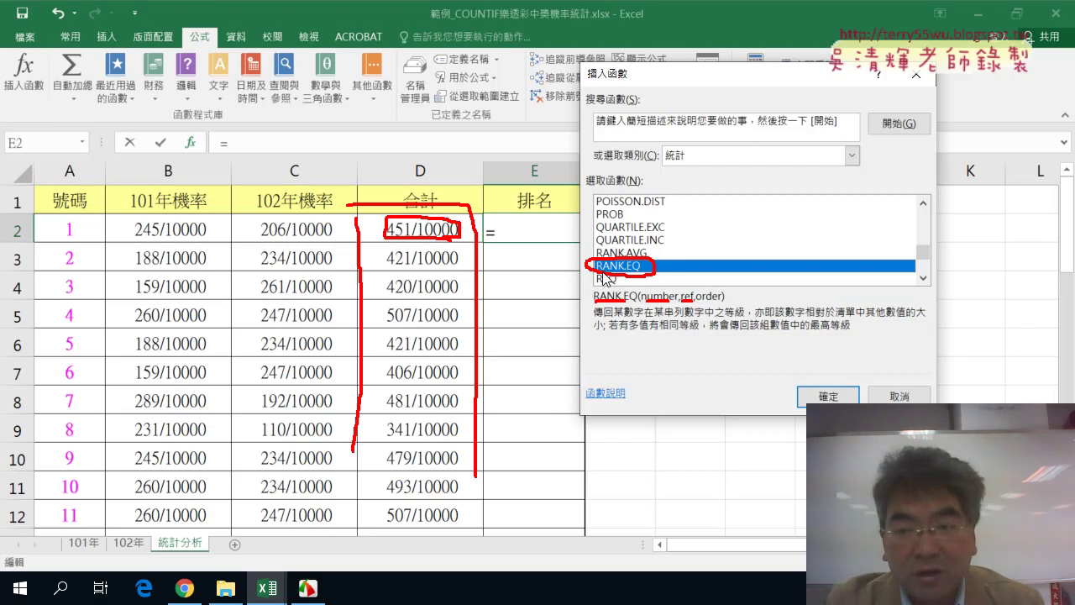
# - Set RANK.EQ's Number to D2 and Ref to D2:D43, previewing a rank of 26
pyautogui.click(824, 393)
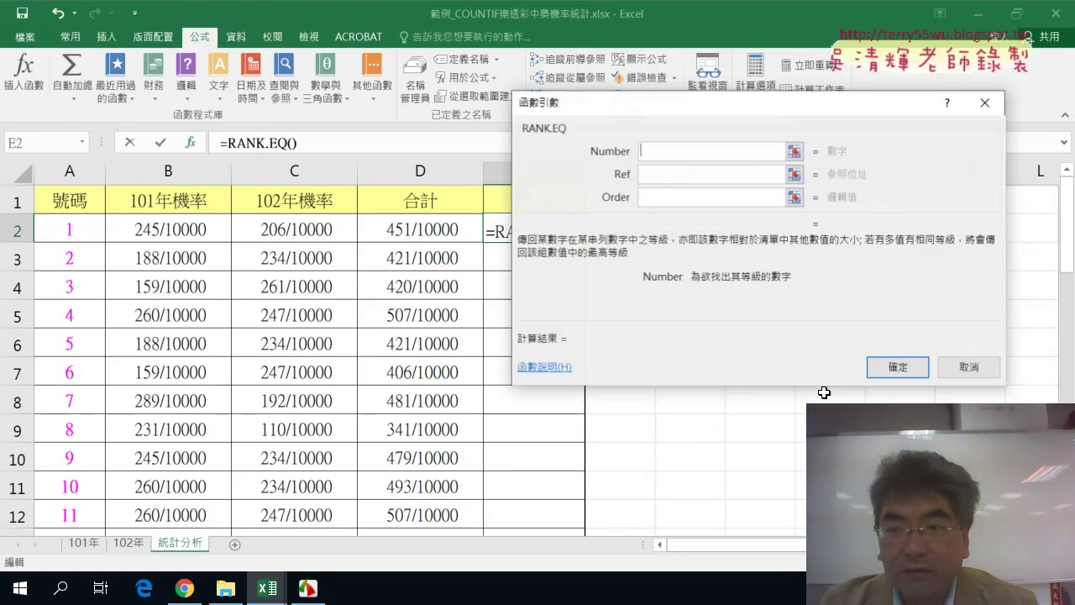
pyautogui.moveTo(703, 110); pyautogui.dragTo(773, 120)
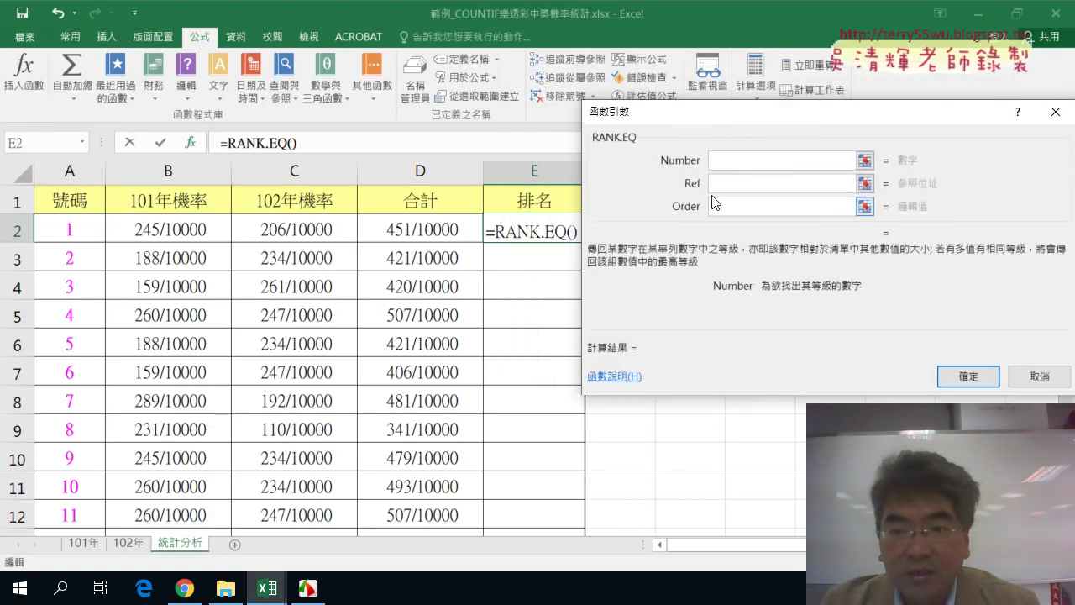
pyautogui.click(407, 232)
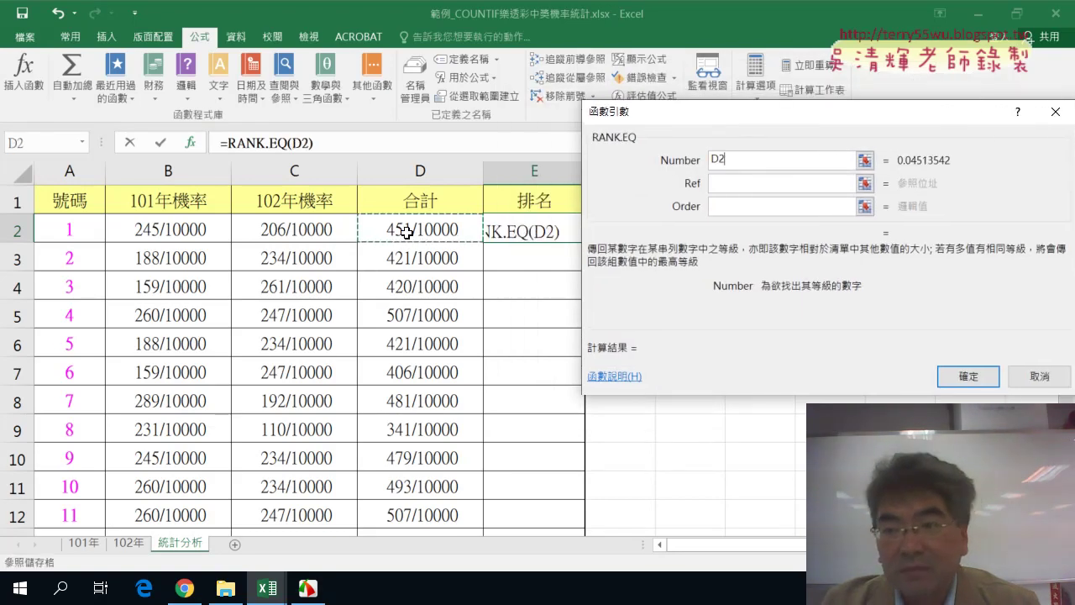
pyautogui.click(727, 184)
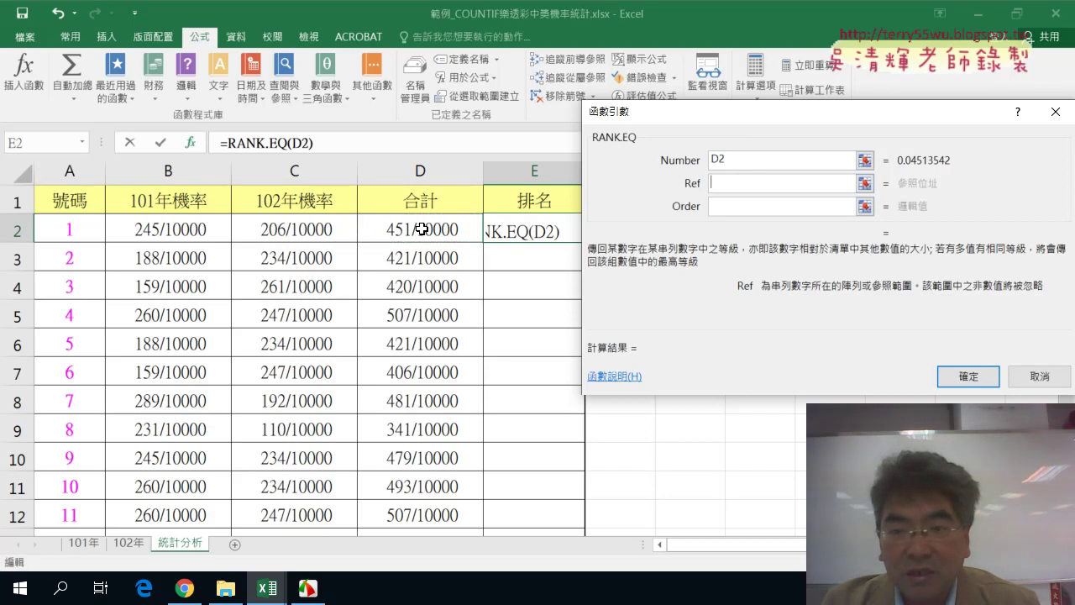
pyautogui.click(422, 228)
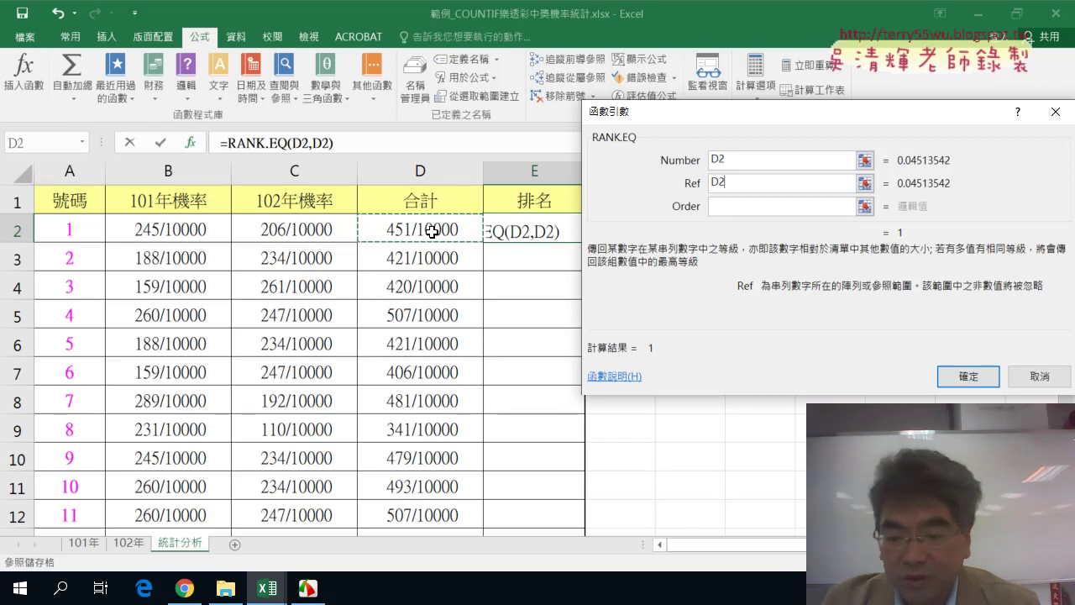
pyautogui.hotkey('ctrl', 'shift', 'Down')
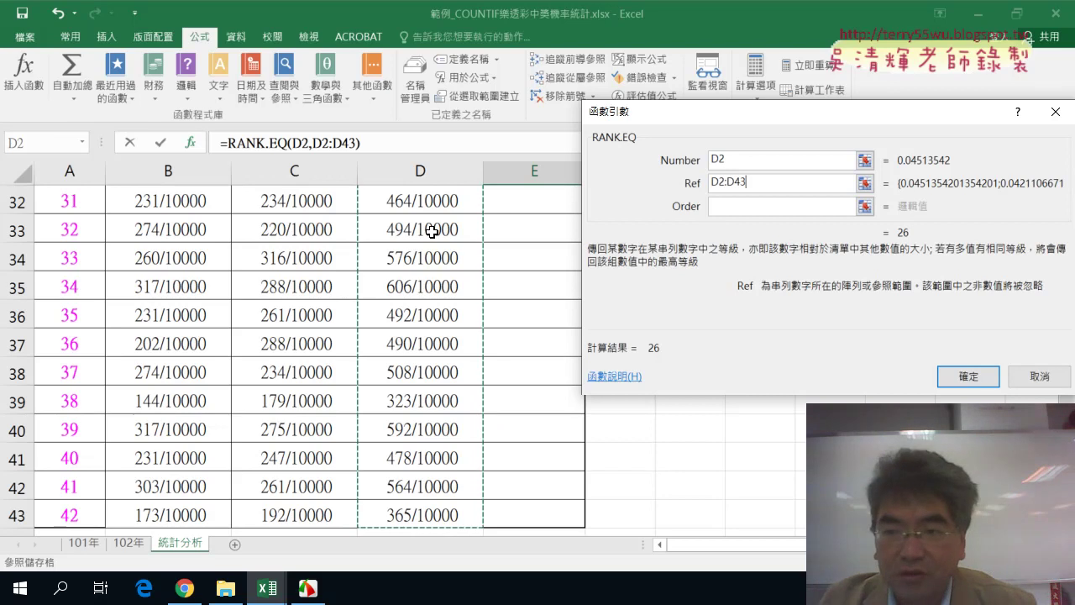
pyautogui.click(755, 205)
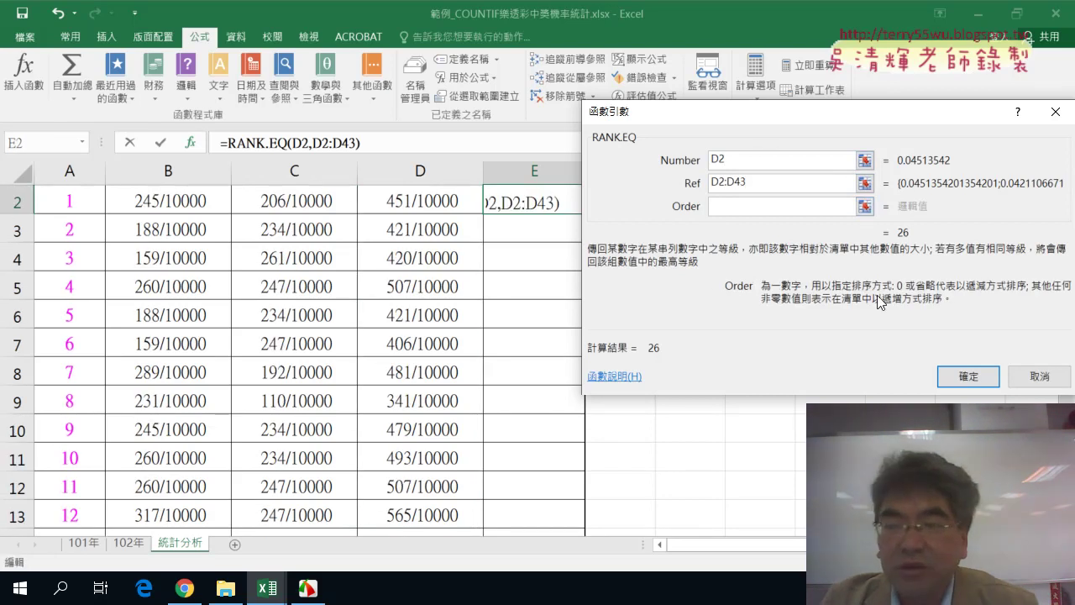
pyautogui.doubleClick(732, 181)
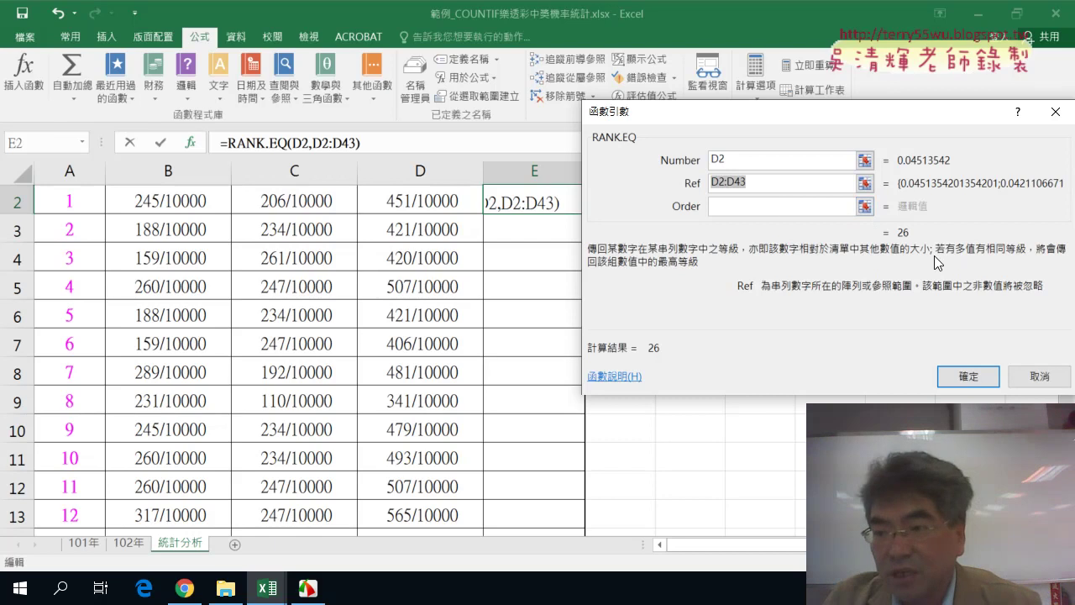
pyautogui.press('Tab')
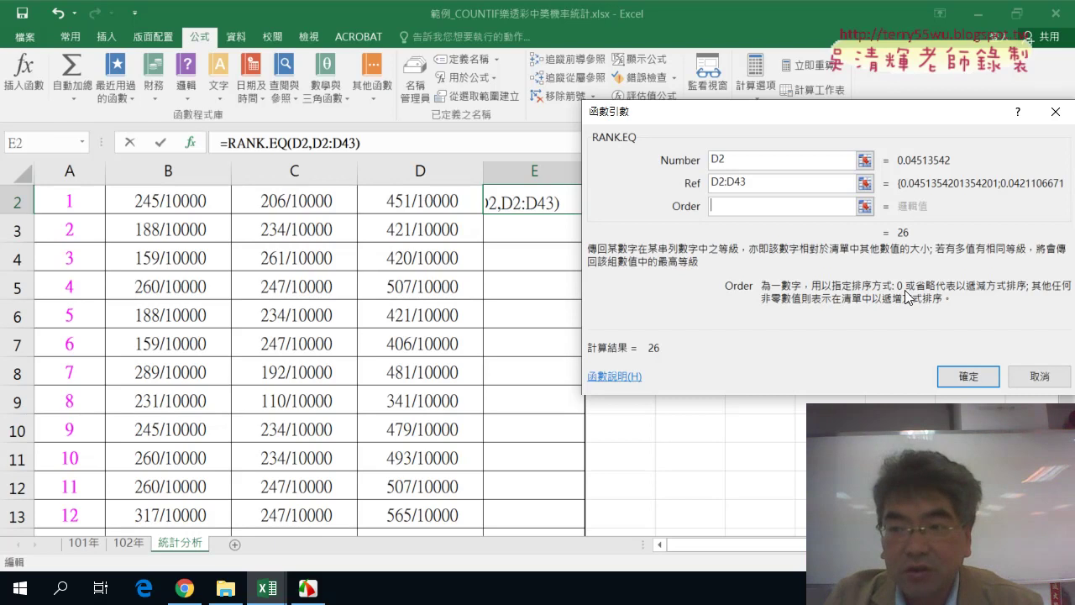
pyautogui.write('0')
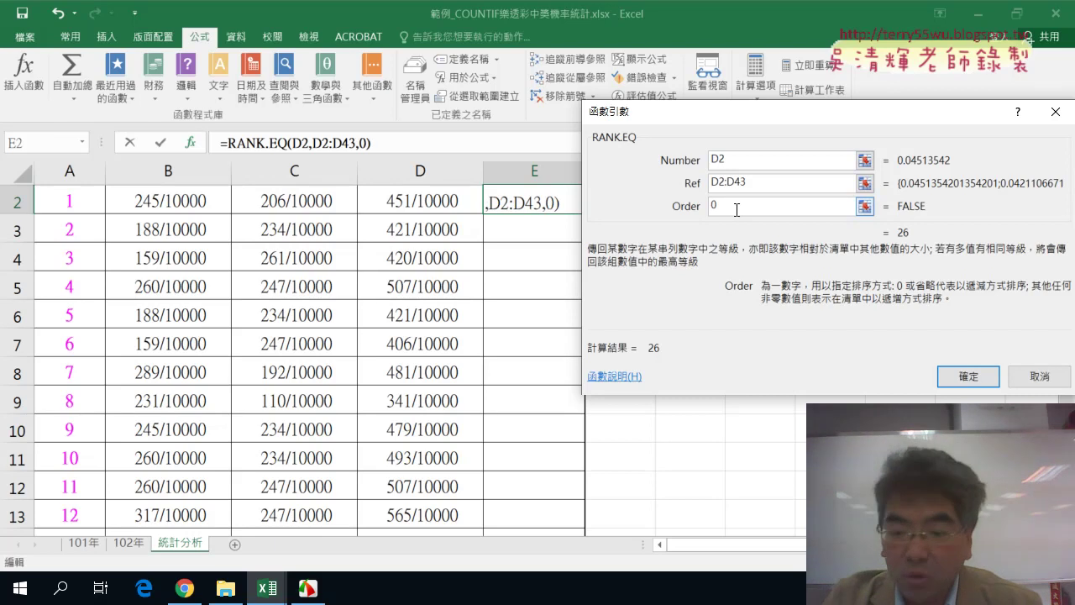
pyautogui.press('BackSpace')
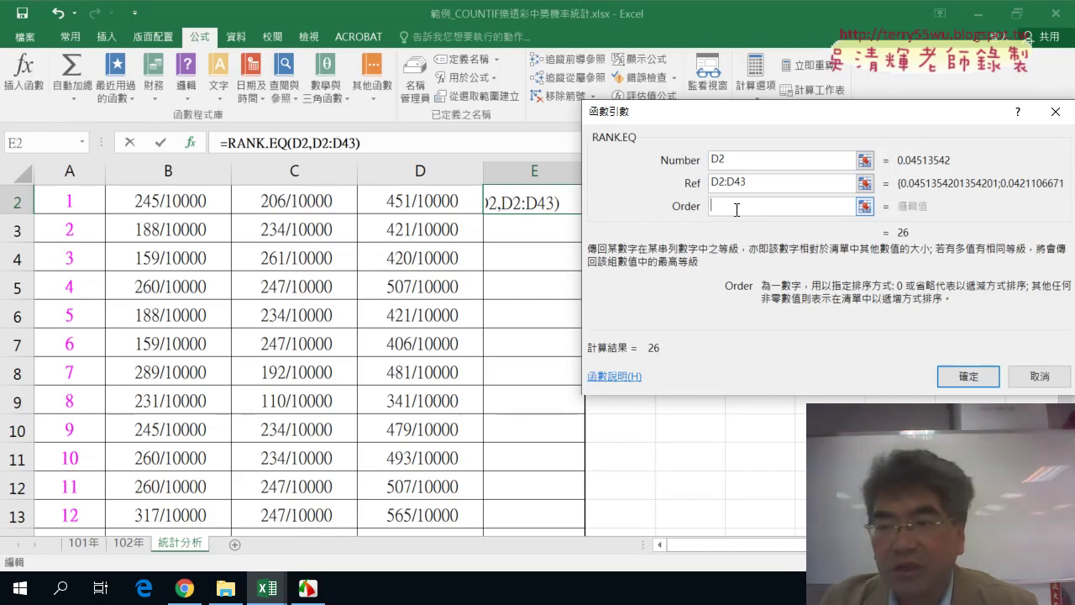
pyautogui.click(763, 184)
pyautogui.click(744, 157)
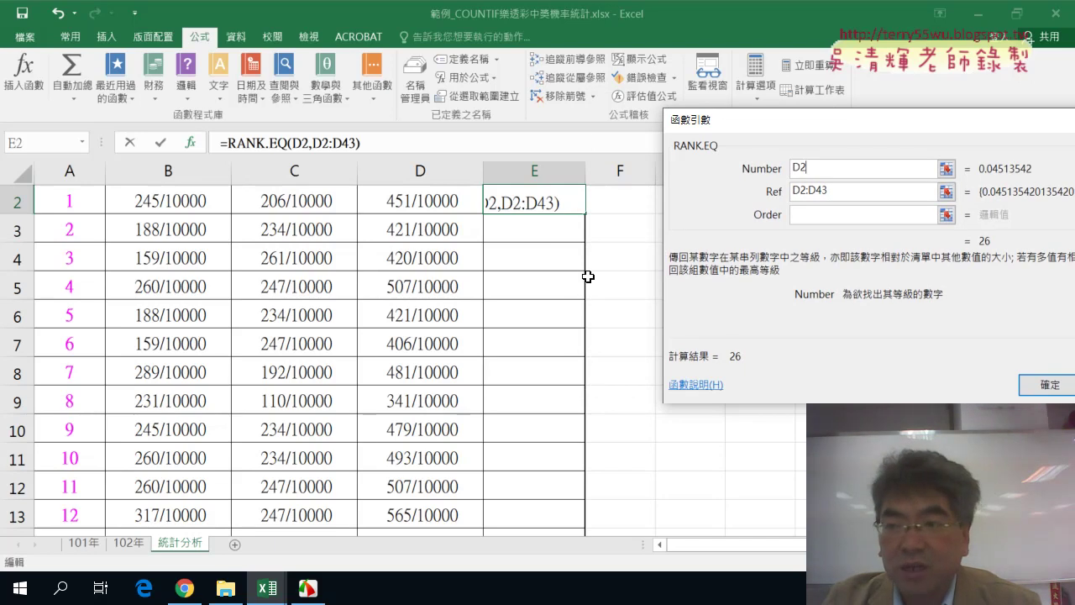
# - Lock the Ref to D$2:D$43, confirm, and fill the rankings down all 42 rows of column E
pyautogui.press('Tab')
pyautogui.click(849, 195)
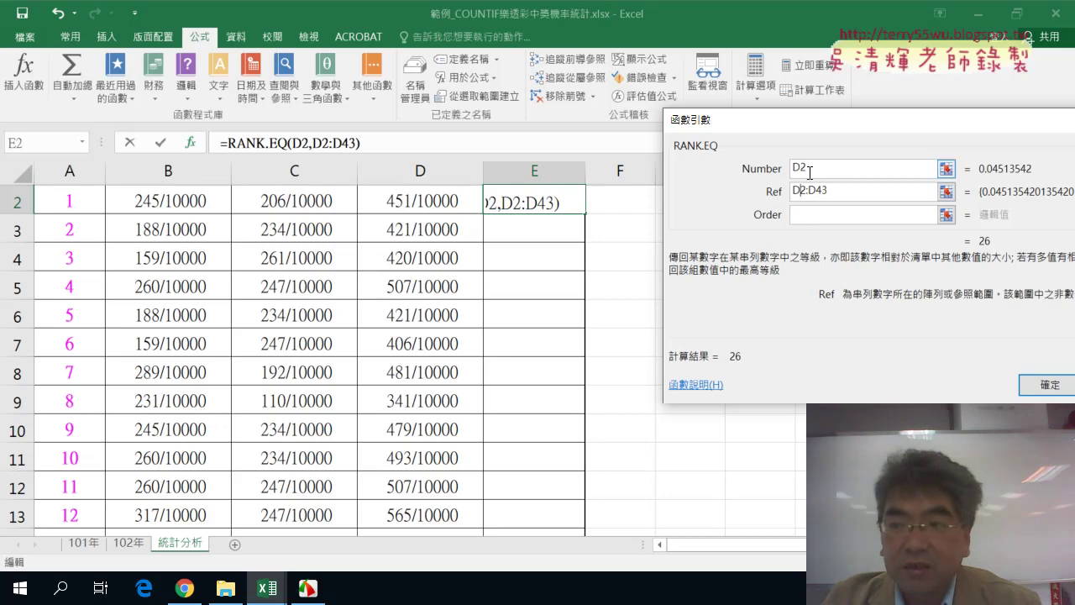
pyautogui.moveTo(808, 168); pyautogui.dragTo(791, 172)
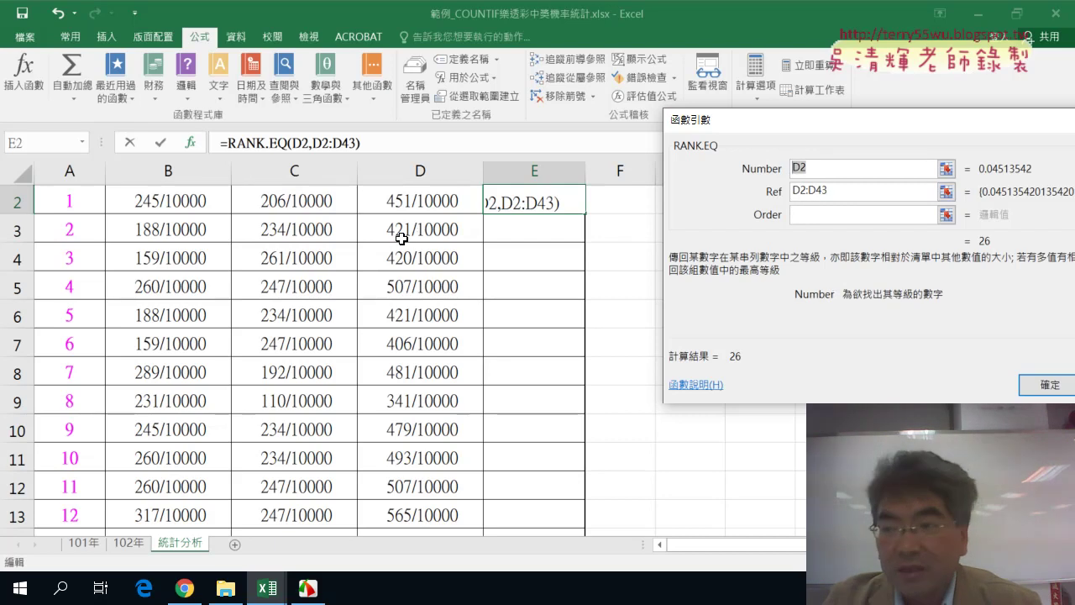
pyautogui.moveTo(793, 191); pyautogui.dragTo(822, 194)
pyautogui.click(801, 191)
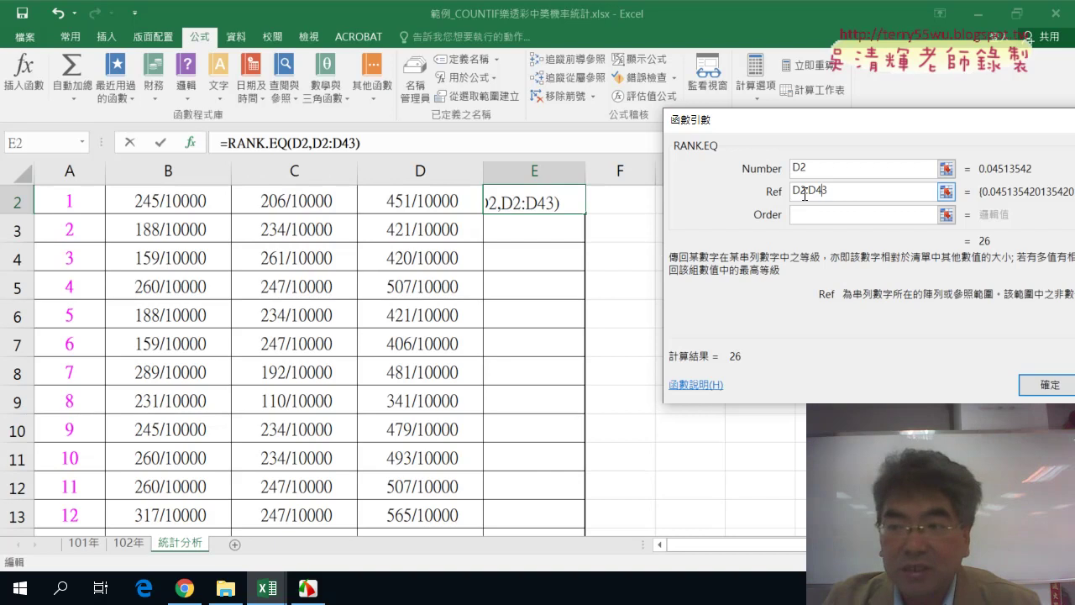
pyautogui.write('$')
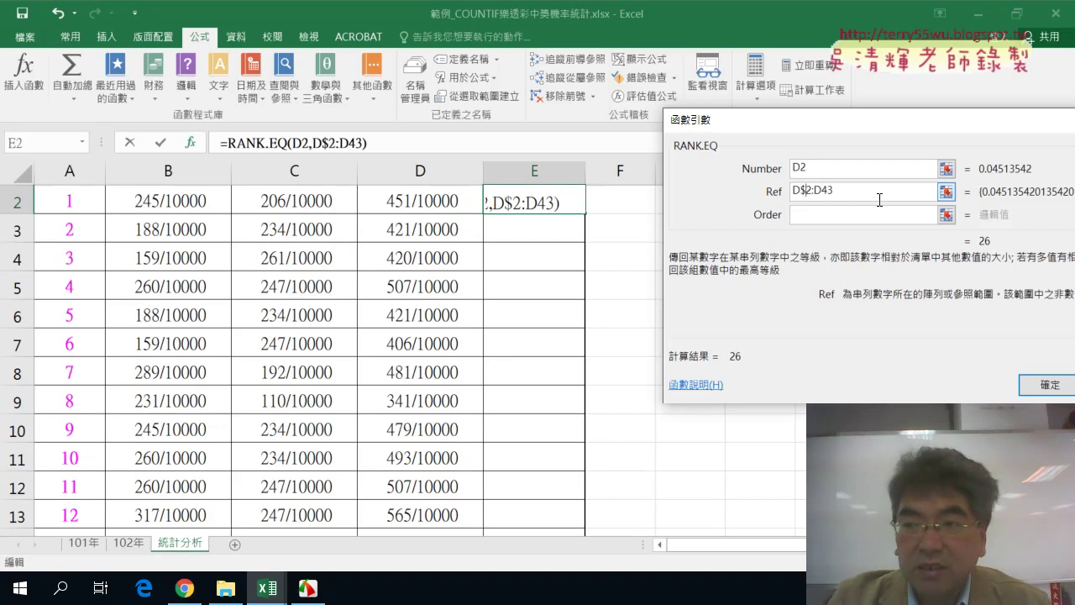
pyautogui.click(819, 191)
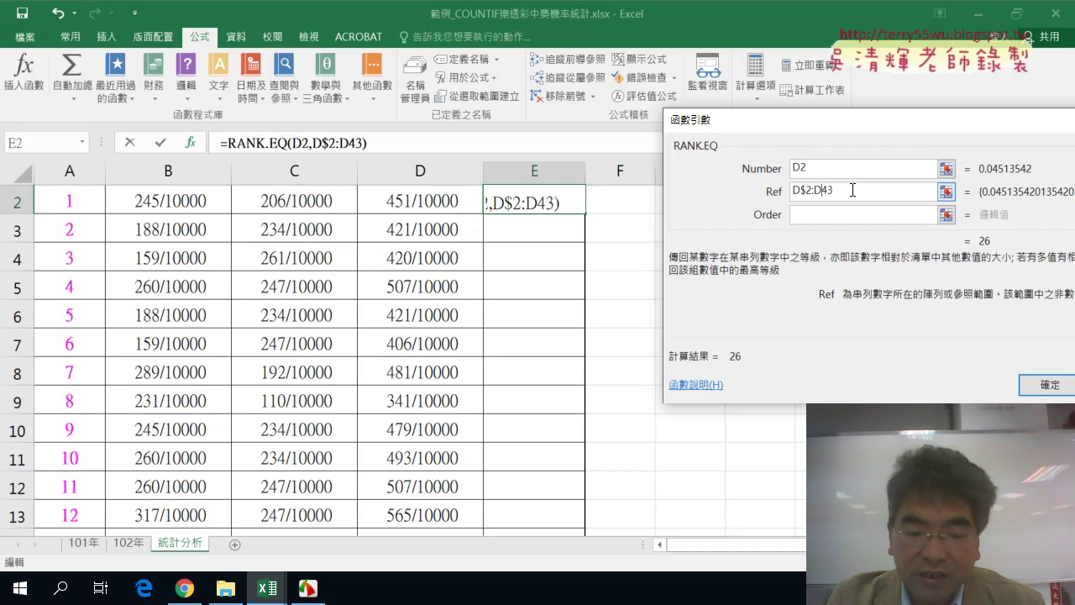
pyautogui.write('$')
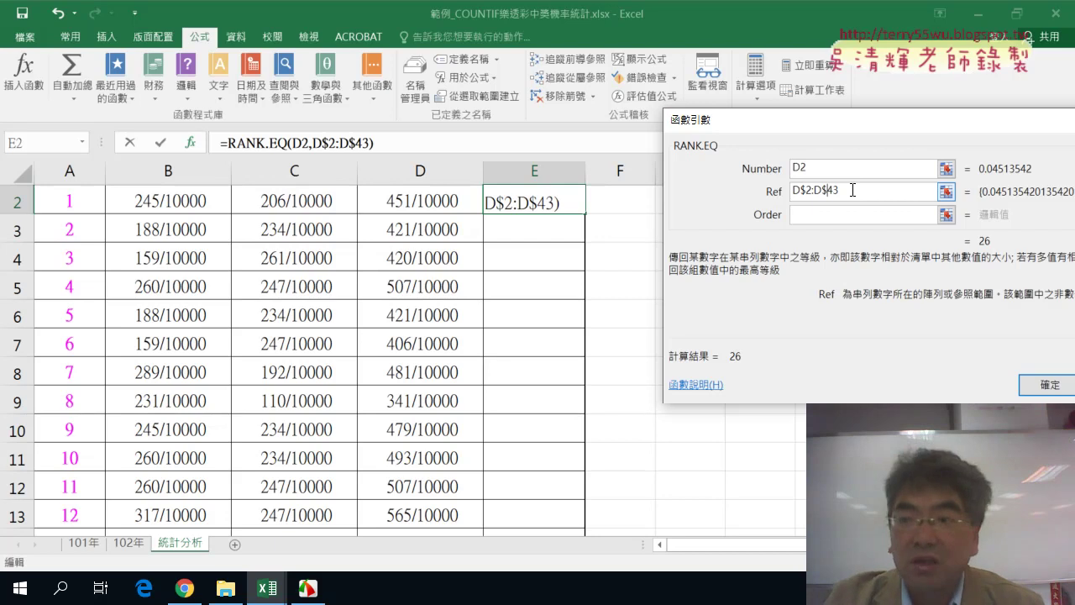
pyautogui.click(1048, 383)
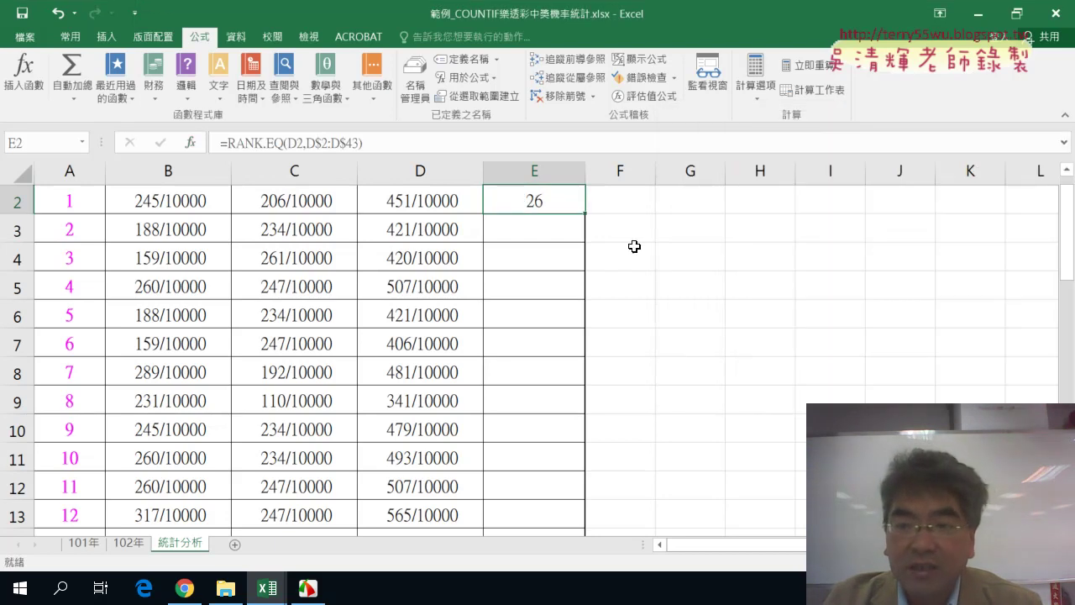
pyautogui.doubleClick(585, 215)
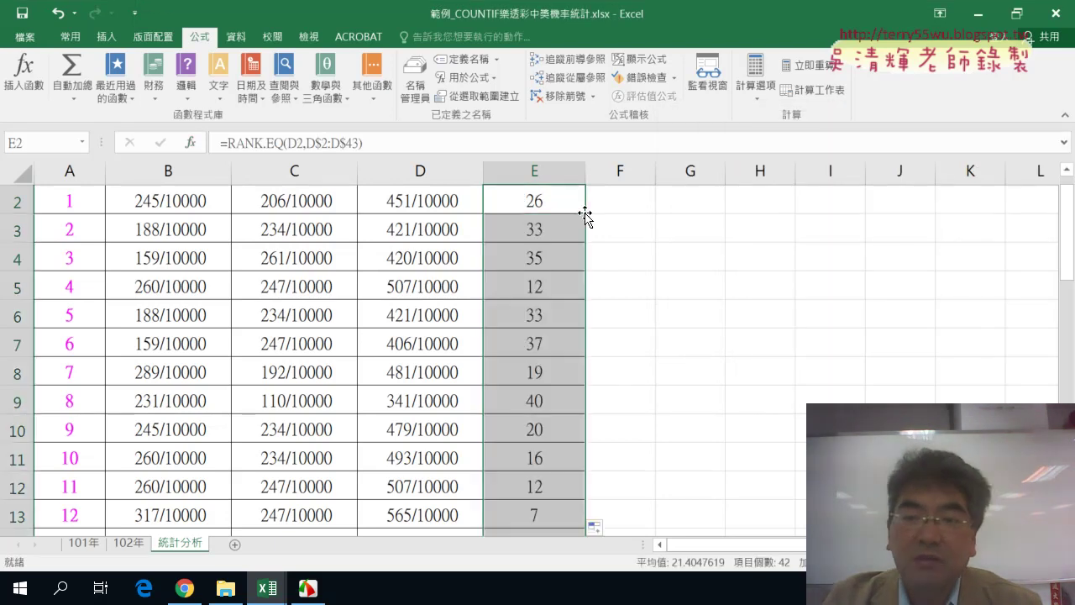